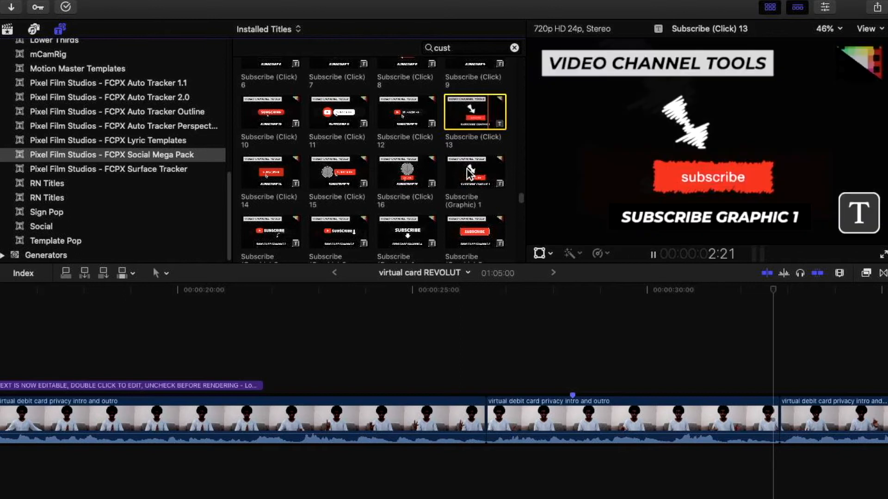
Preview Subscribe (Graphic) 1, Subscribe (Click) 16 and 15, Subscribe & Click the Bell 1, and Subscribe, Like & Click the Bell 1 and 3
click(470, 172)
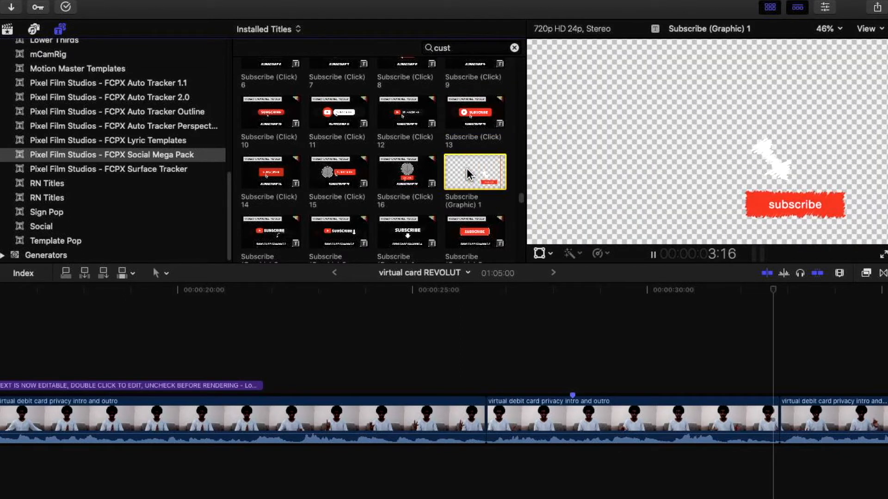
click(397, 176)
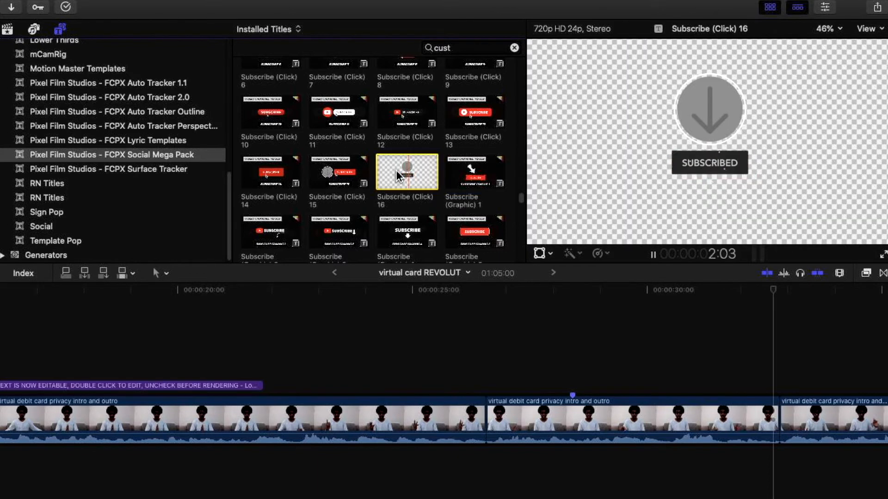
click(328, 175)
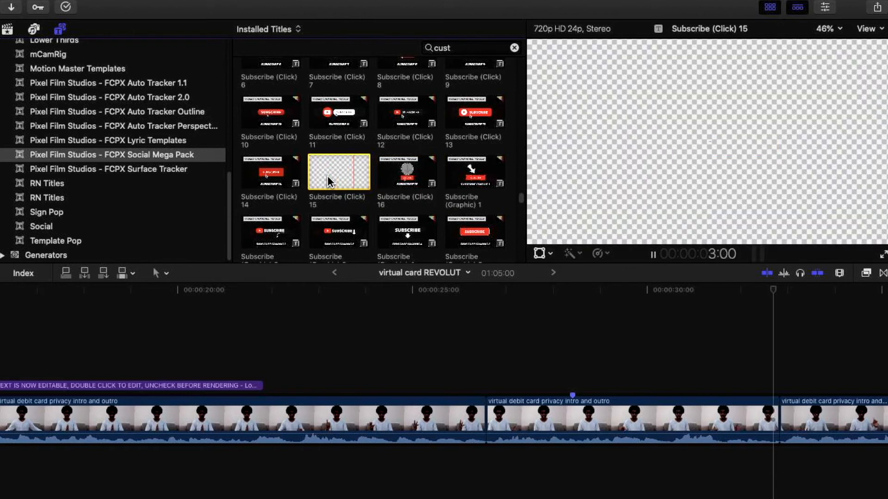
scroll(360, 214, down, 5)
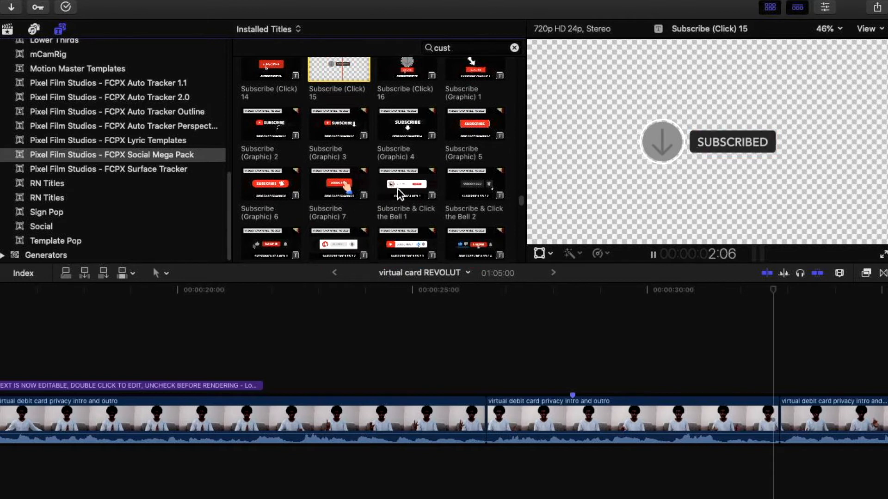
click(397, 188)
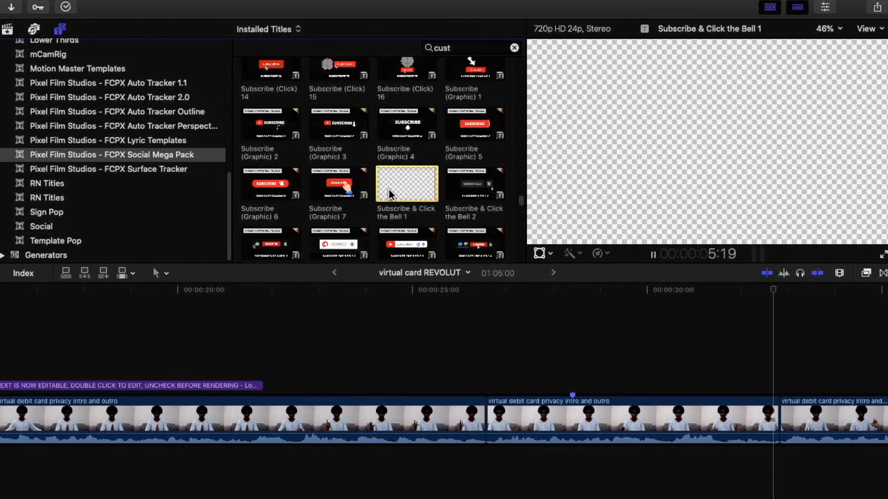
click(269, 246)
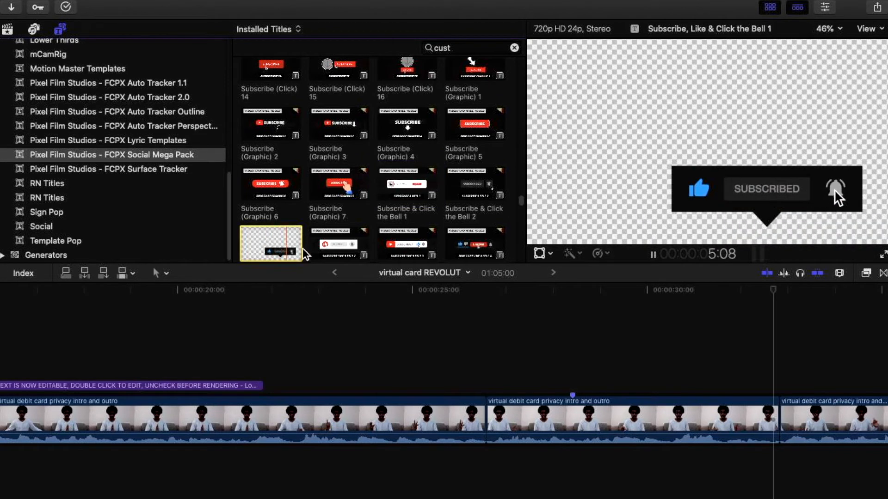
click(403, 246)
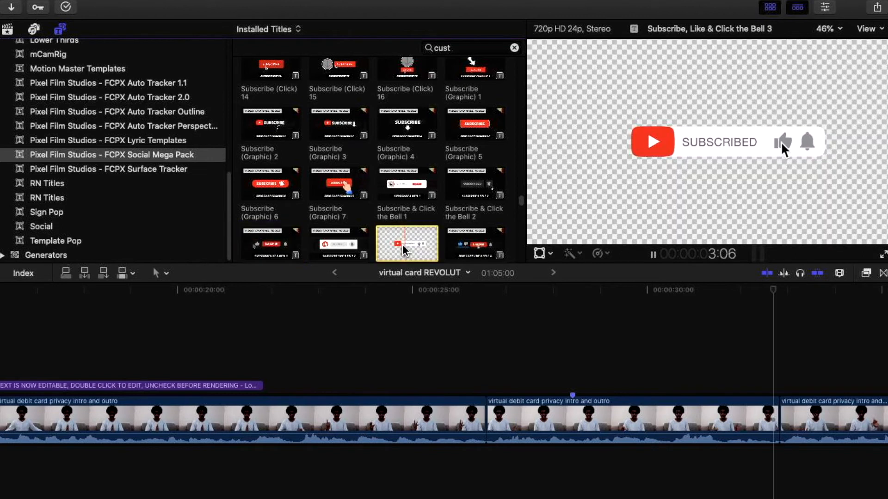
Preview View Counter 1 and compare the Subscribe, Like & Click the Bell titles 1 to 5
scroll(406, 251, down, 1)
scroll(404, 250, down, 6)
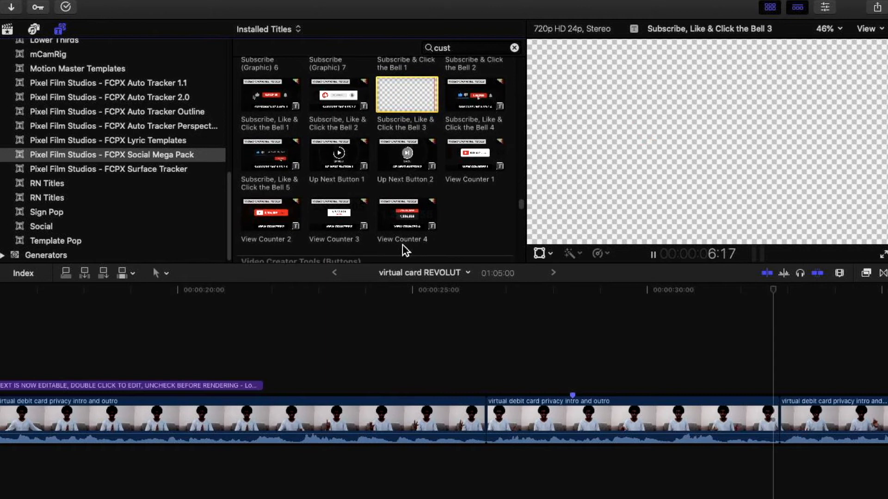
scroll(405, 250, down, 1)
scroll(406, 251, up, 4)
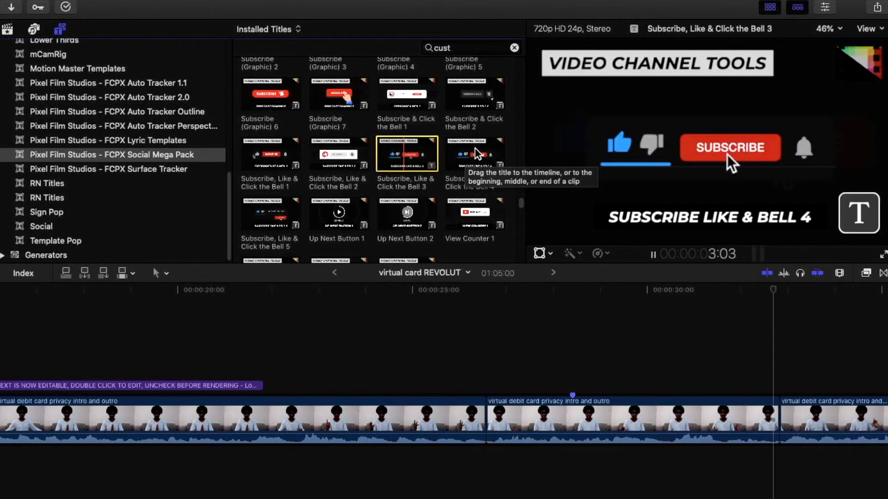
click(476, 153)
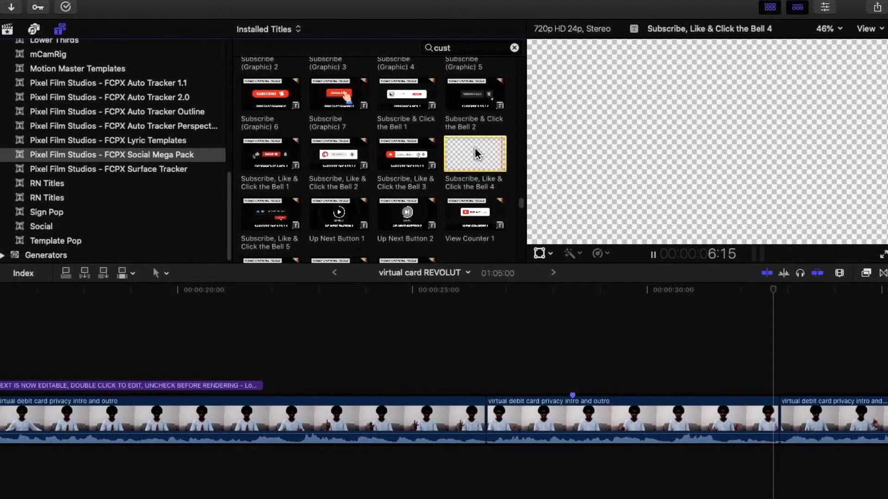
click(276, 218)
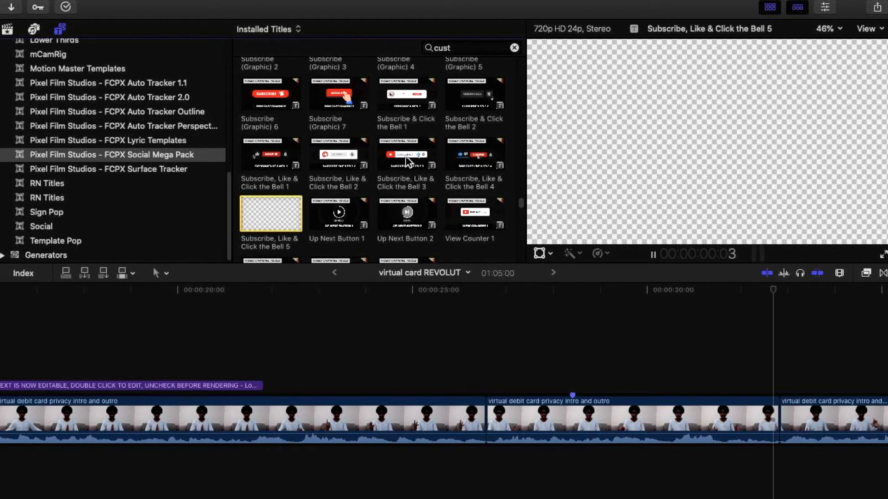
click(457, 220)
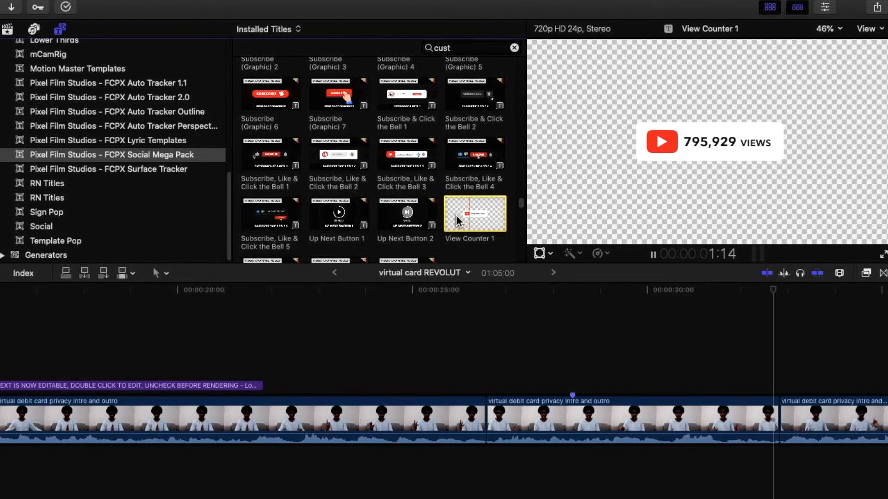
click(397, 153)
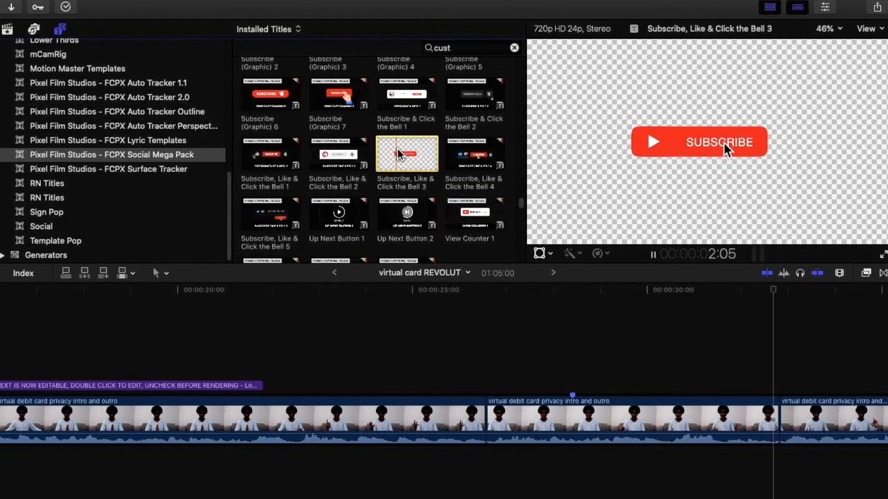
click(345, 157)
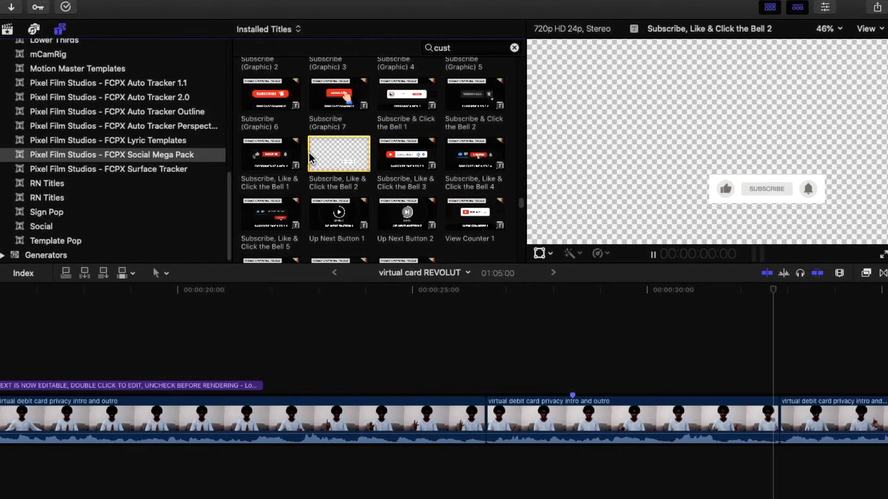
click(271, 165)
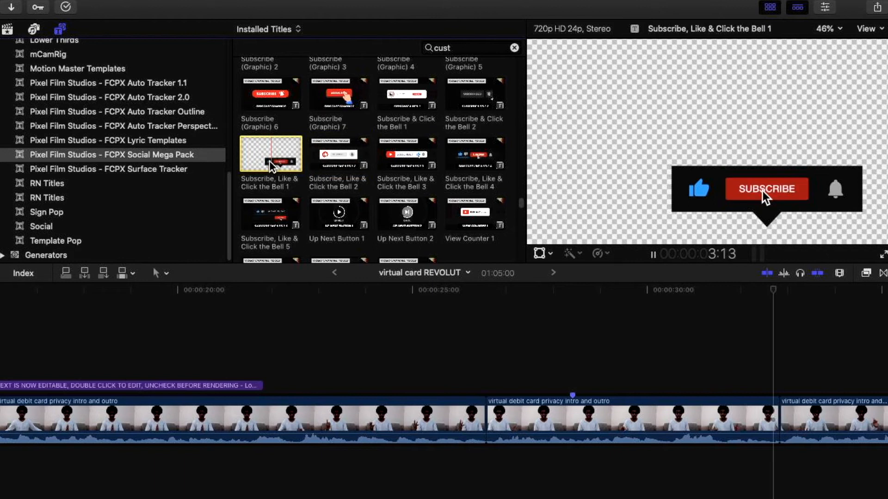
Add the Subscribe, Like & Click the Bell 4 title above the main clip at the marker and play that section
drag(475, 152, 577, 367)
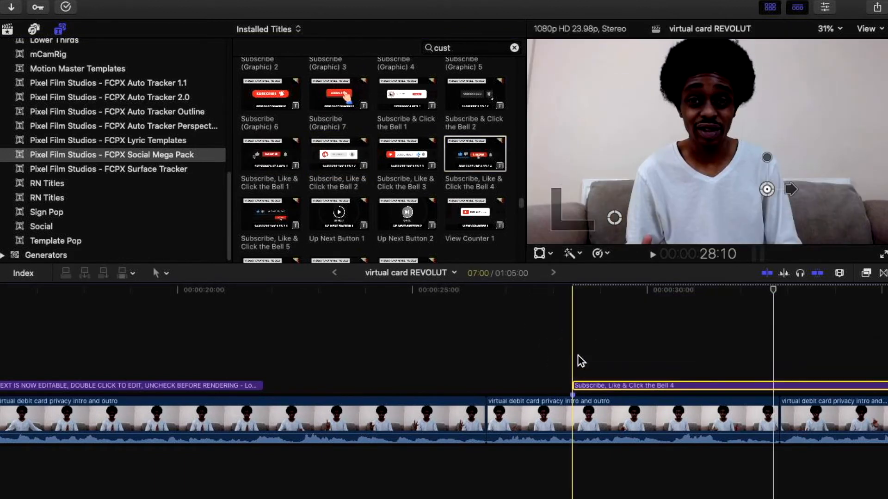
click(566, 293)
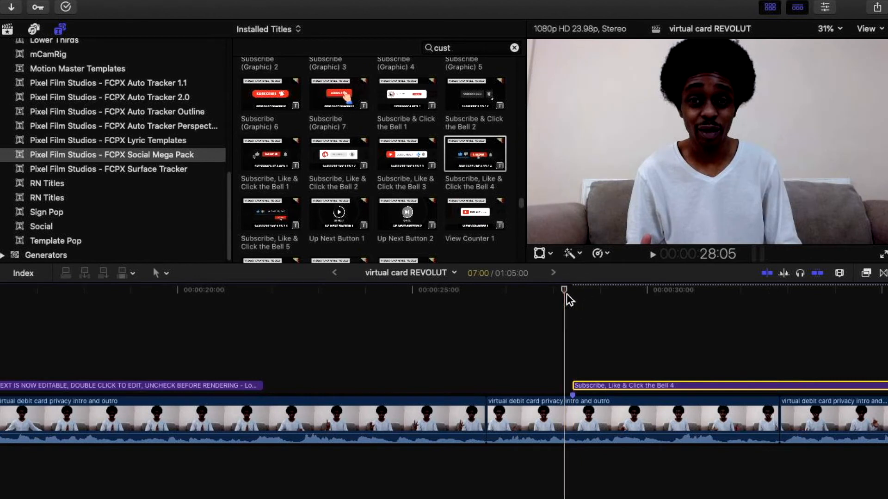
key(space)
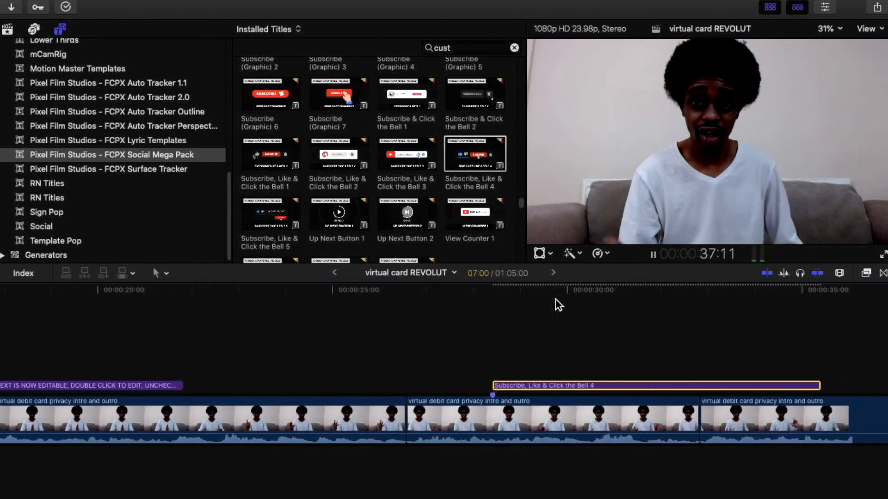
click(476, 299)
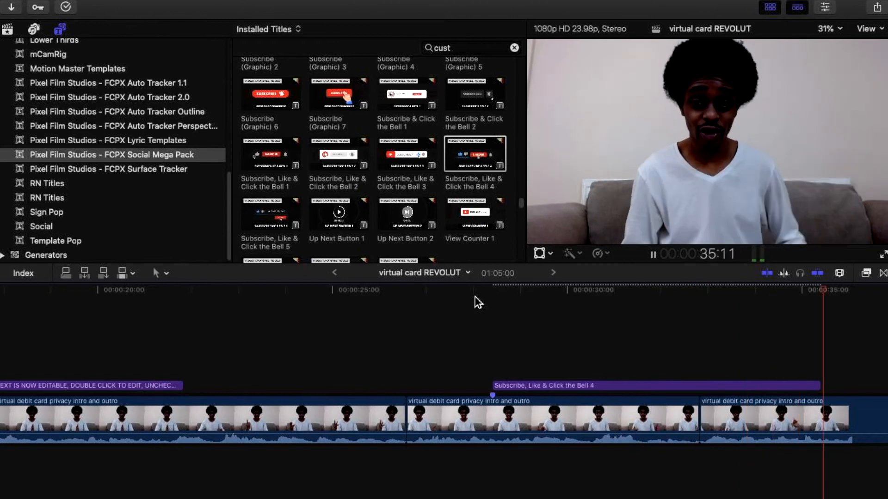
key(space)
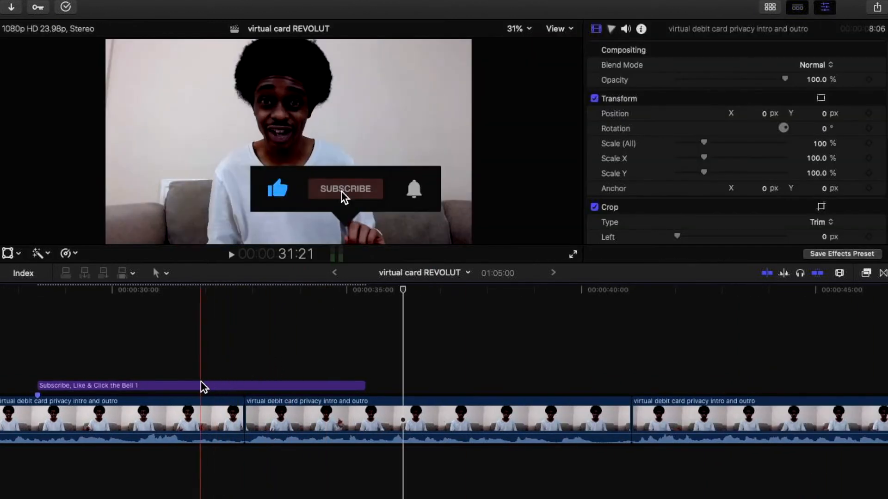
Examine the transform, animation, cursor and style controls of the Subscribe, Like & Click the Bell 1 title
click(197, 385)
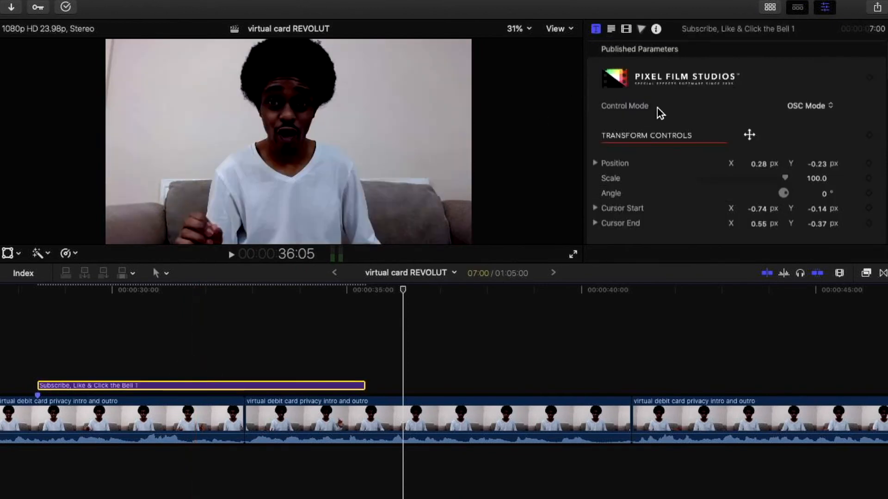
scroll(678, 151, down, 5)
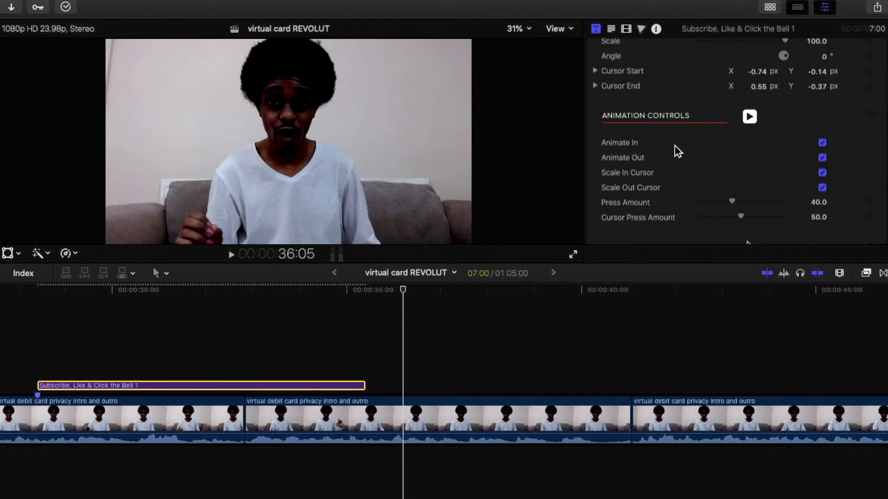
scroll(677, 151, down, 3)
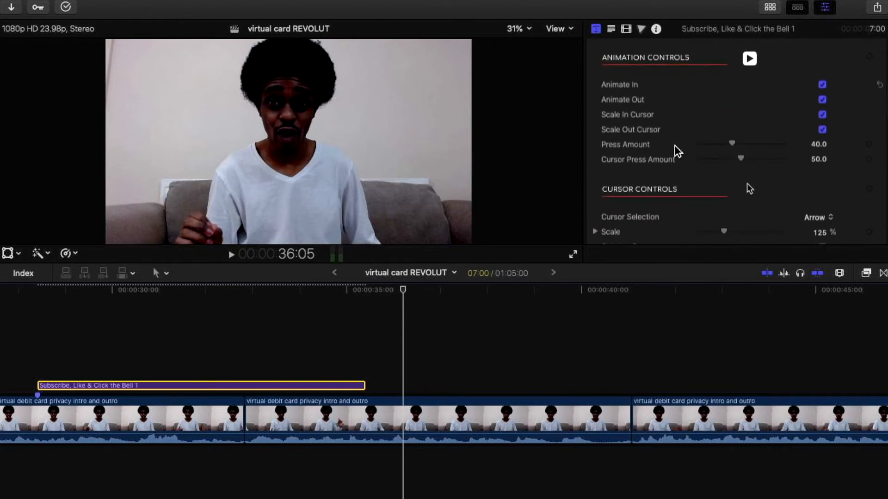
scroll(678, 151, down, 2)
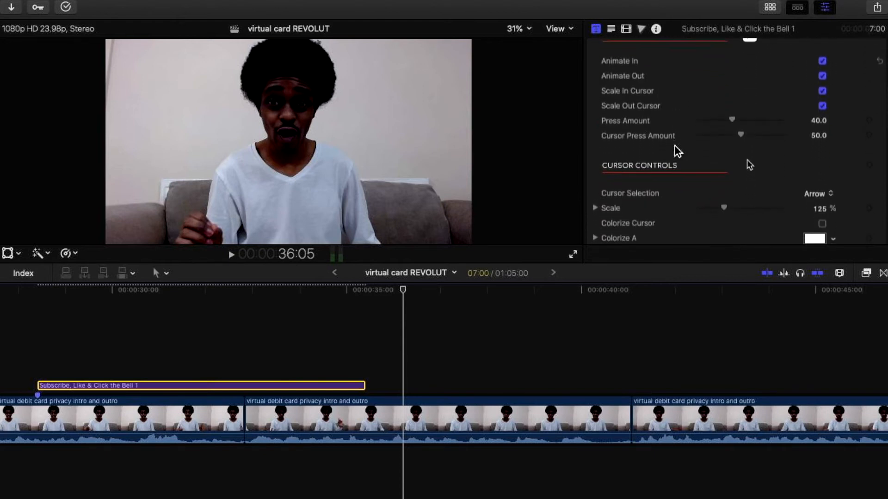
scroll(677, 149, down, 2)
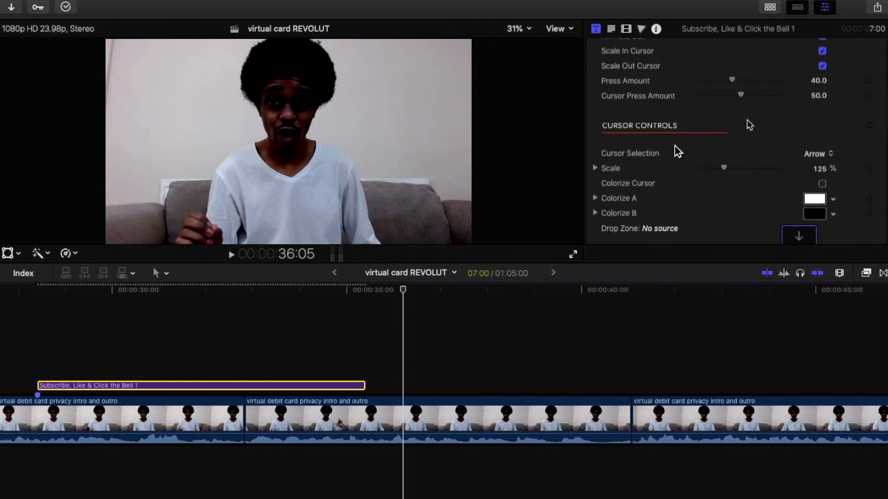
scroll(677, 151, down, 4)
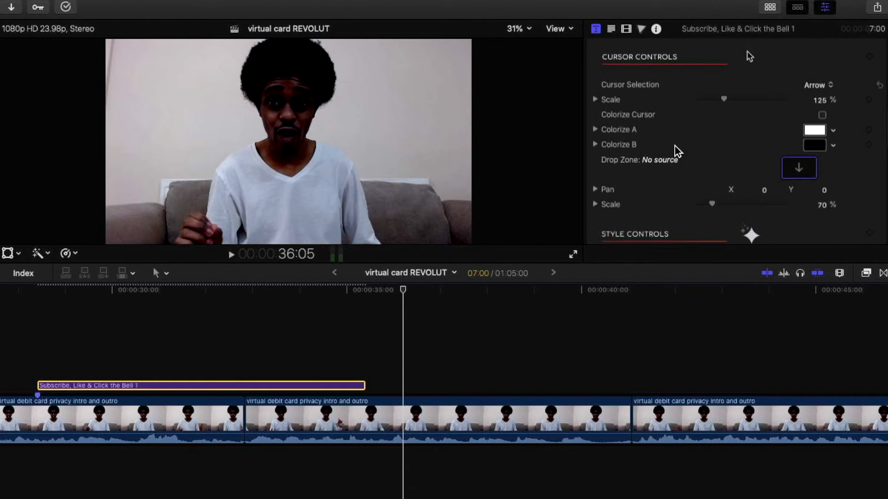
scroll(677, 151, down, 7)
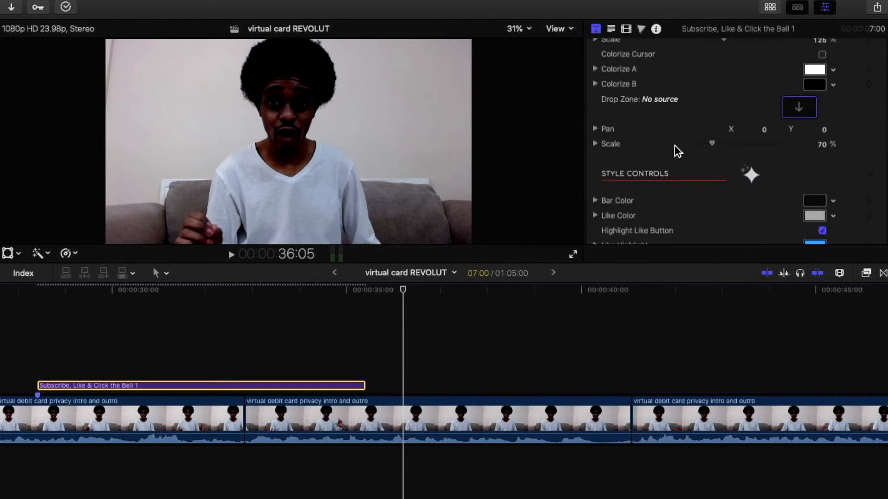
scroll(675, 150, down, 3)
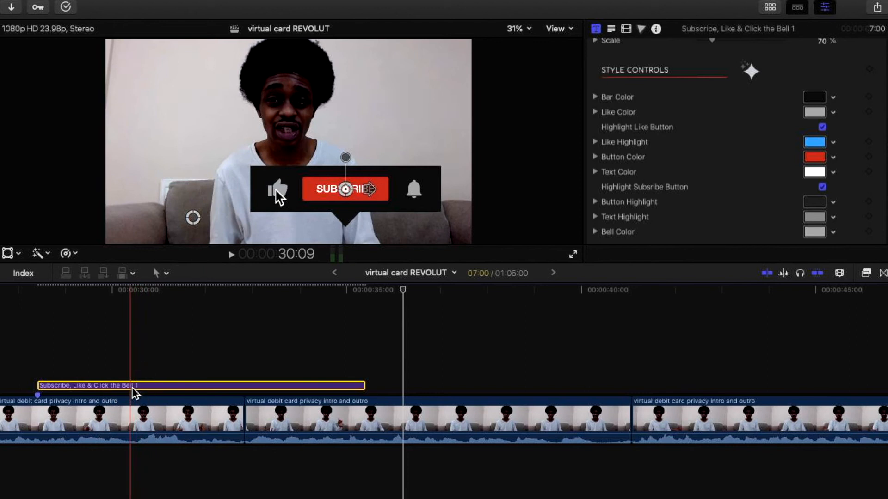
Delete the Subscribe, Like & Click the Bell 1 title and play back the Subscribe & Click the Bell 1 title from the marker
key(Delete)
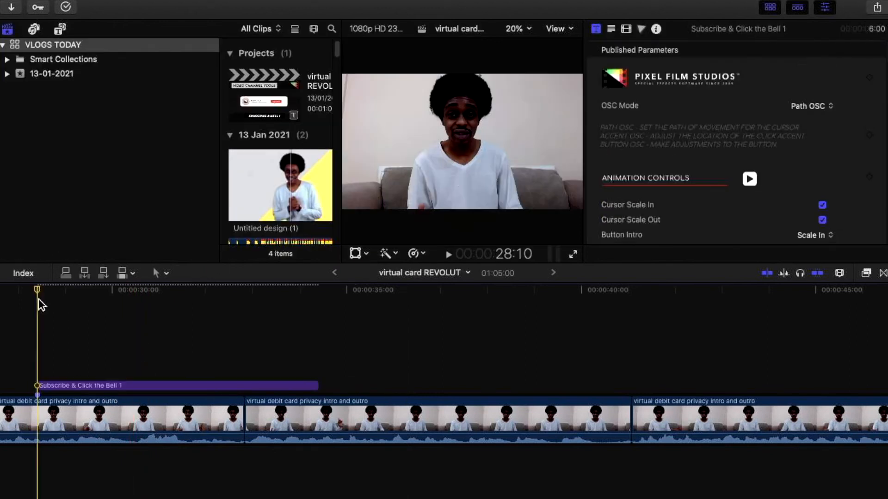
key(space)
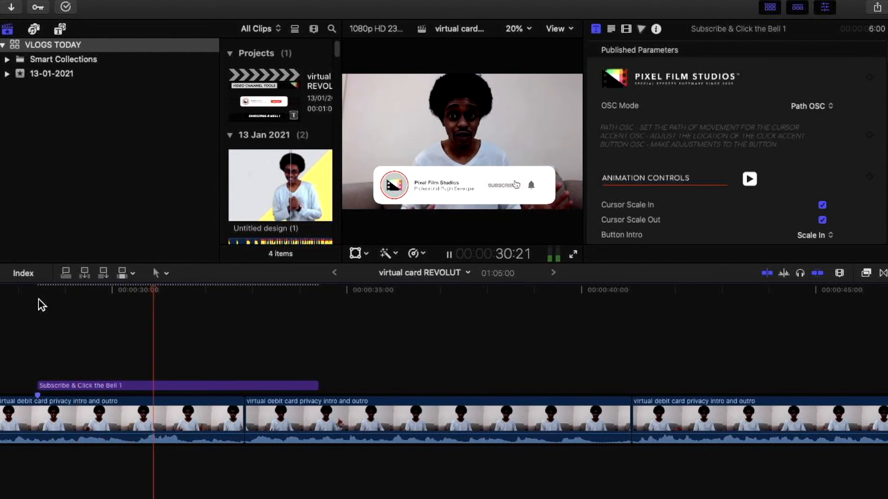
key(space)
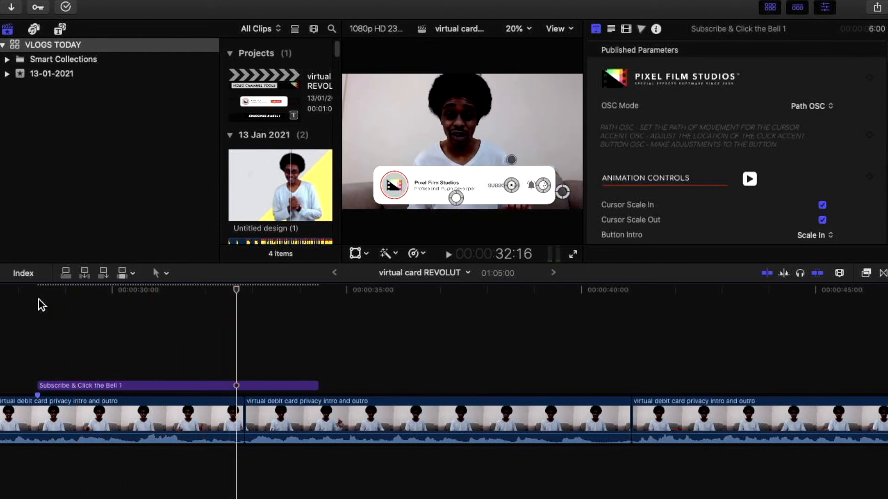
Move the cursor path's click point onto the bell and its end point below the frame, and replay the title
click(544, 185)
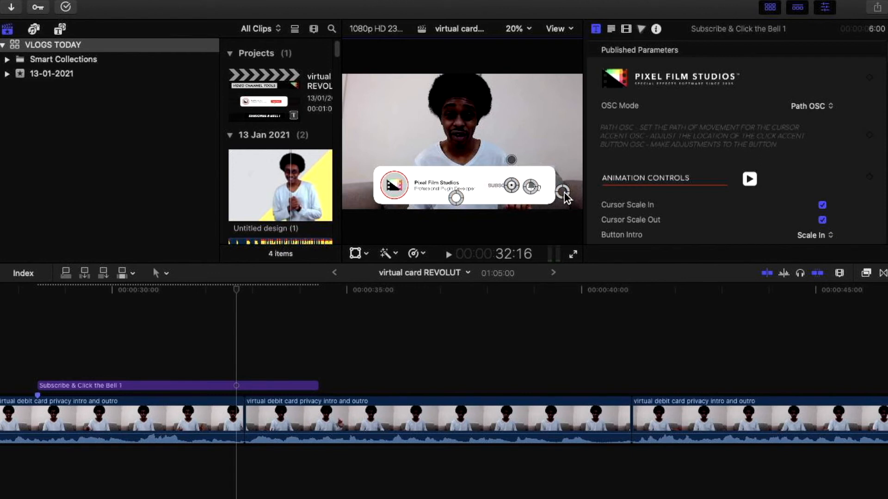
drag(565, 193, 572, 225)
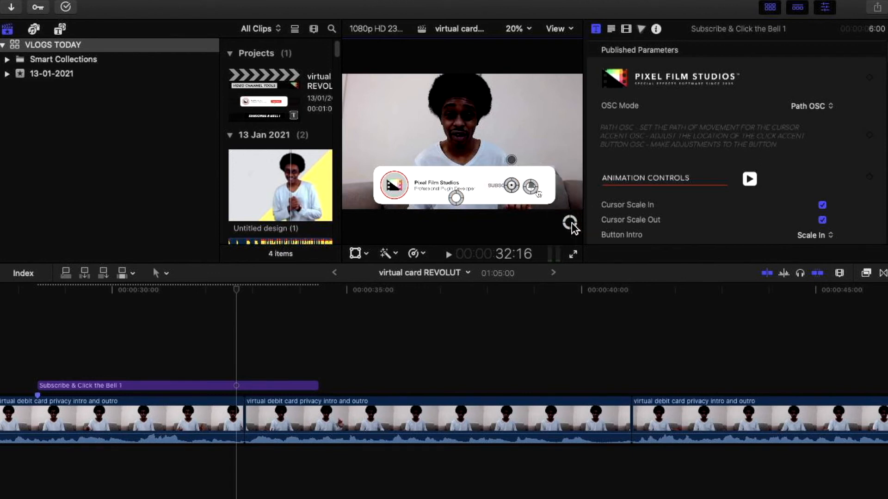
click(32, 327)
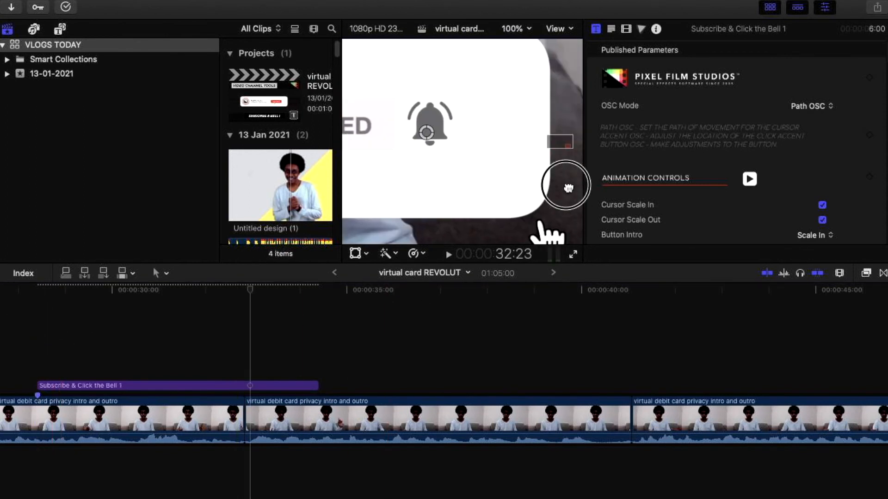
Centre the cursor path's click point precisely on the bell, fit the whole frame in the viewer and replay the title
drag(568, 189, 566, 186)
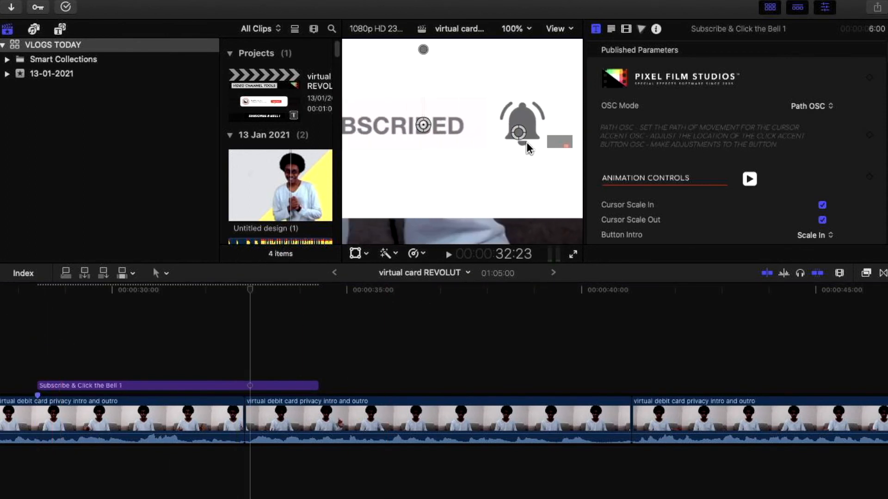
drag(522, 138, 525, 125)
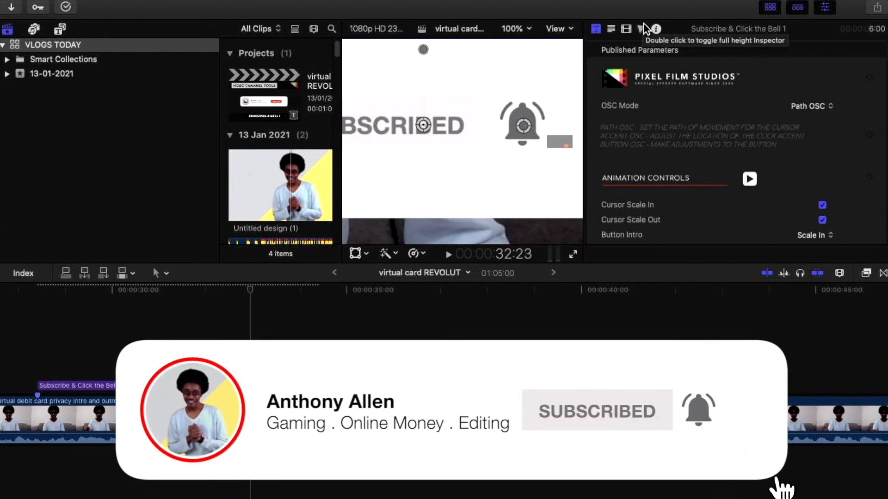
click(525, 29)
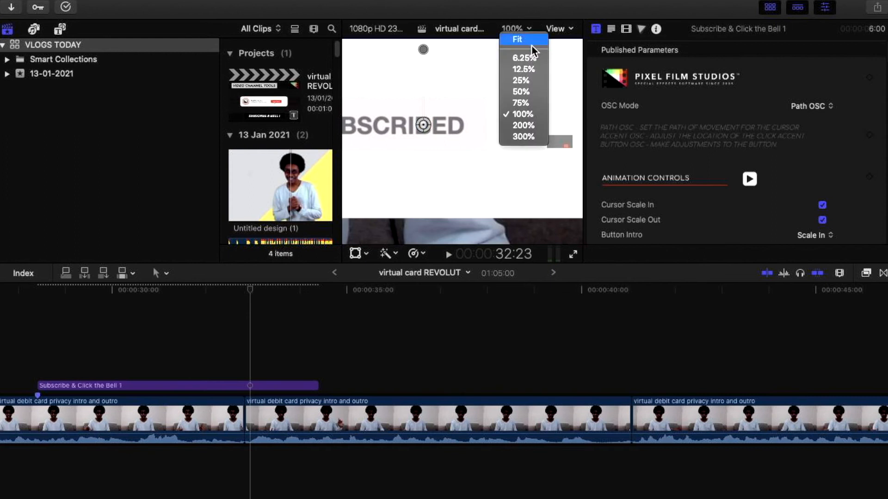
click(529, 42)
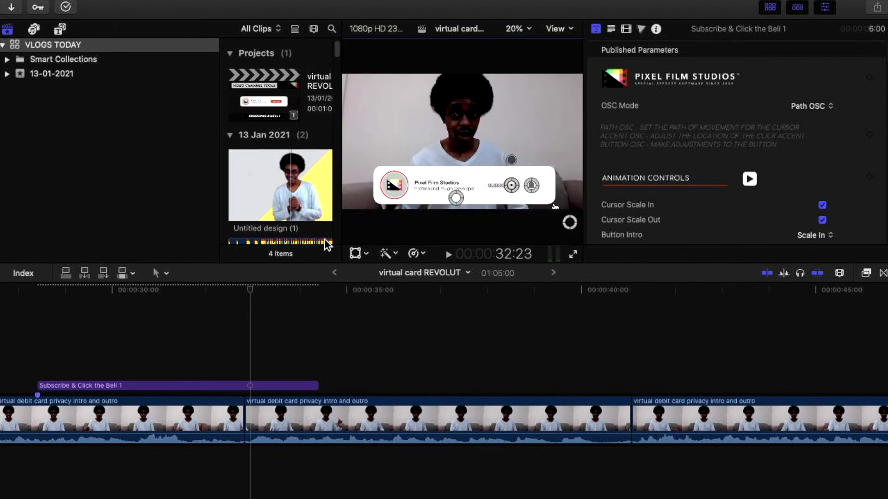
click(36, 336)
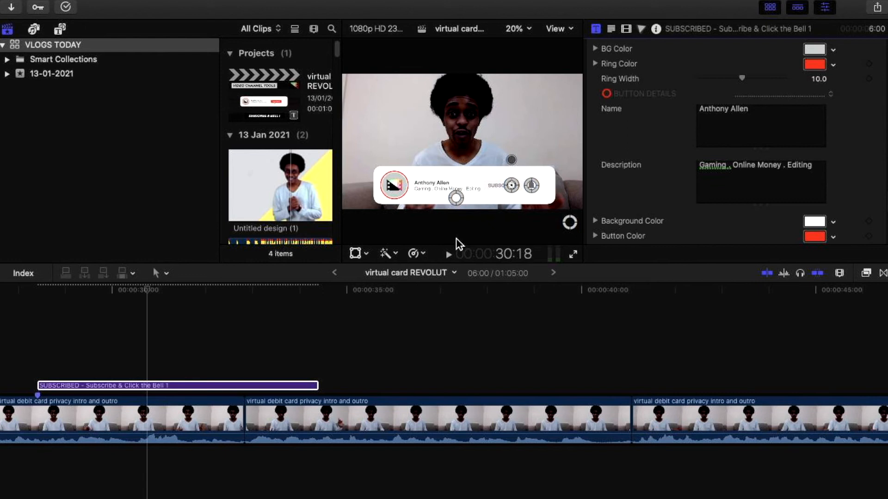
Choose the Untitled design (1) image as the source for the profile image's Drop Zone 1
scroll(668, 178, down, 10)
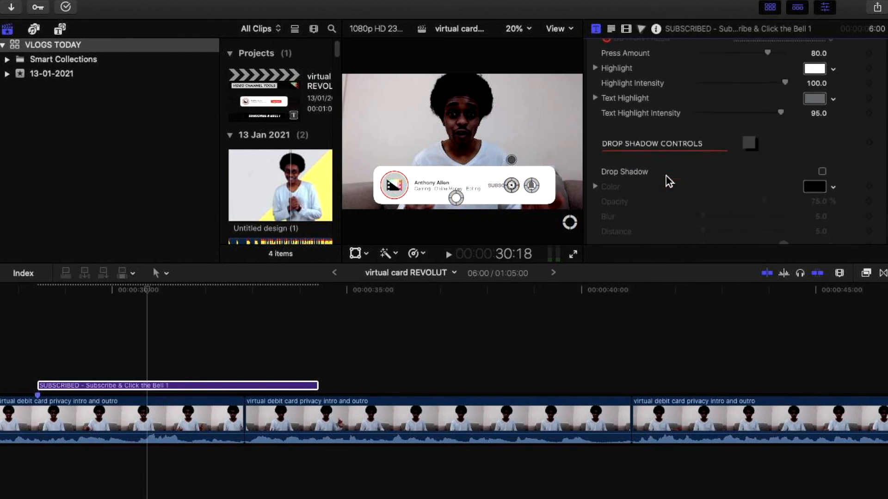
scroll(667, 180, up, 10)
scroll(669, 181, up, 5)
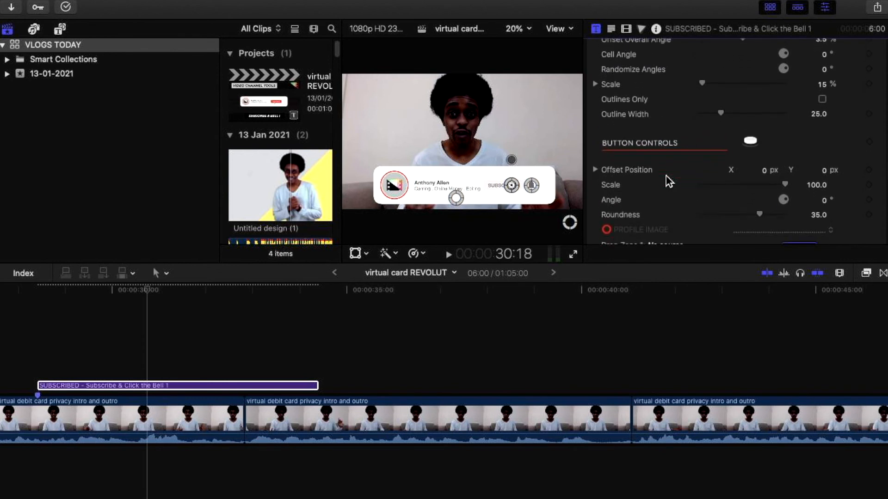
scroll(666, 176, down, 2)
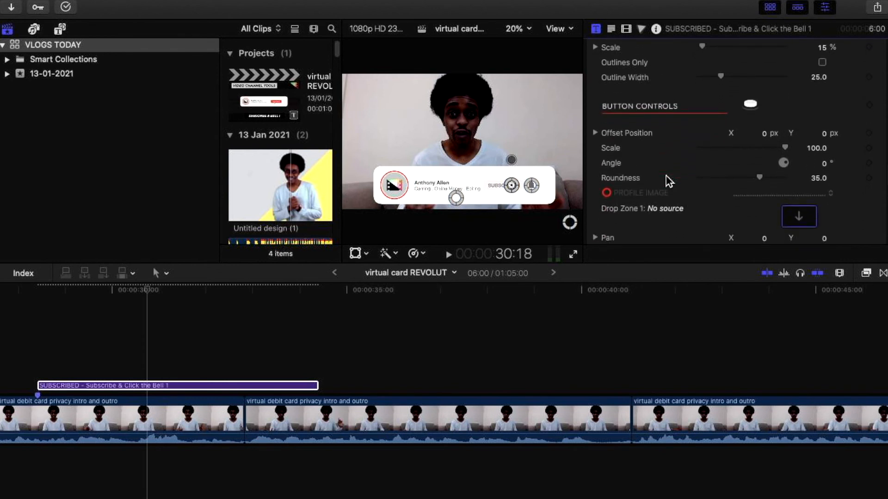
scroll(666, 177, up, 10)
scroll(666, 175, down, 10)
scroll(666, 176, up, 2)
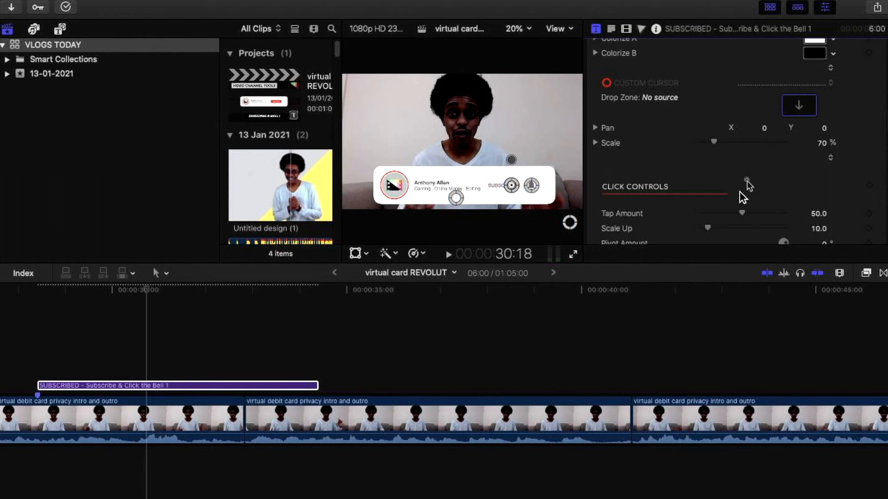
scroll(720, 160, down, 10)
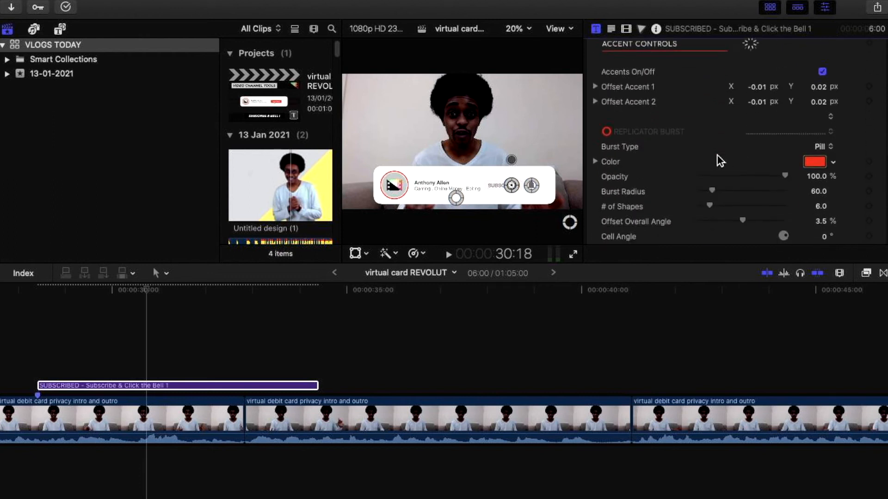
scroll(719, 160, down, 2)
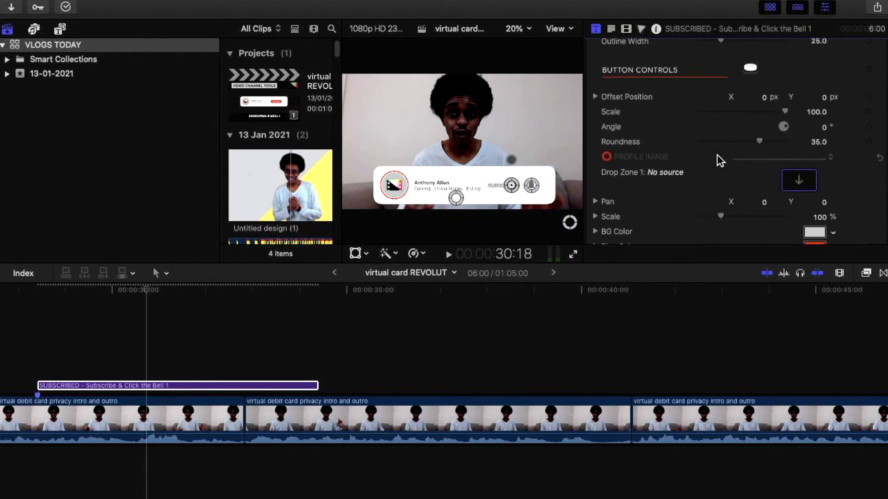
click(798, 182)
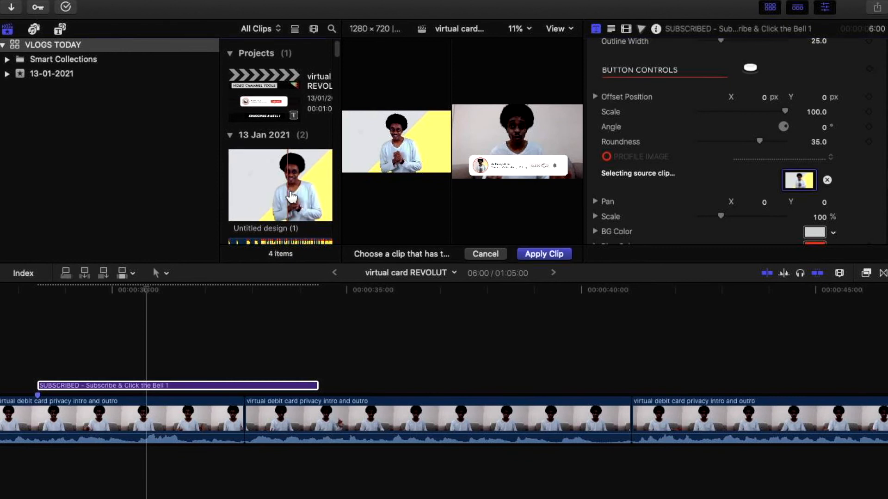